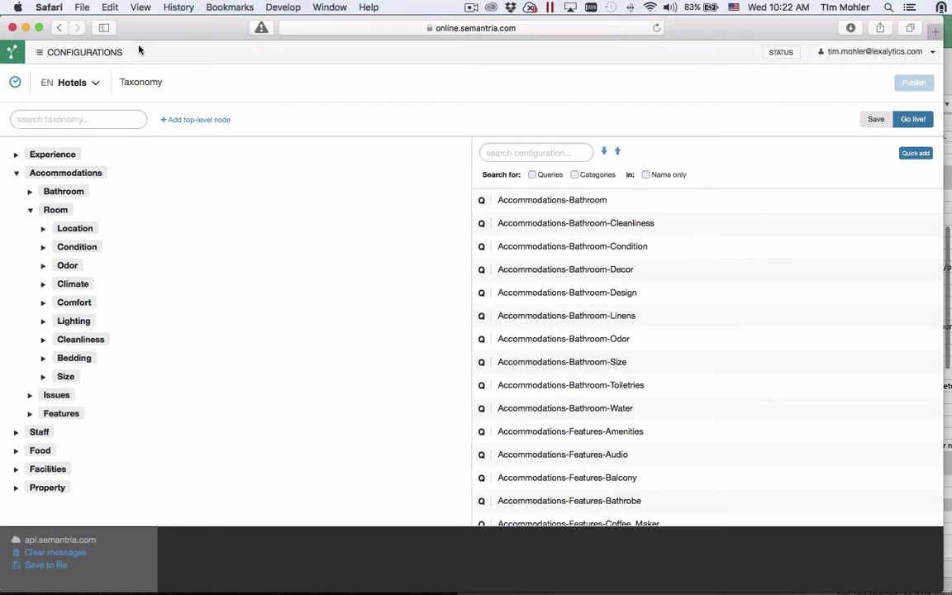
# Step: Return to the Configurations list showing Airlines, Dell, Hotels, HP and the others
pyautogui.click(97, 53)
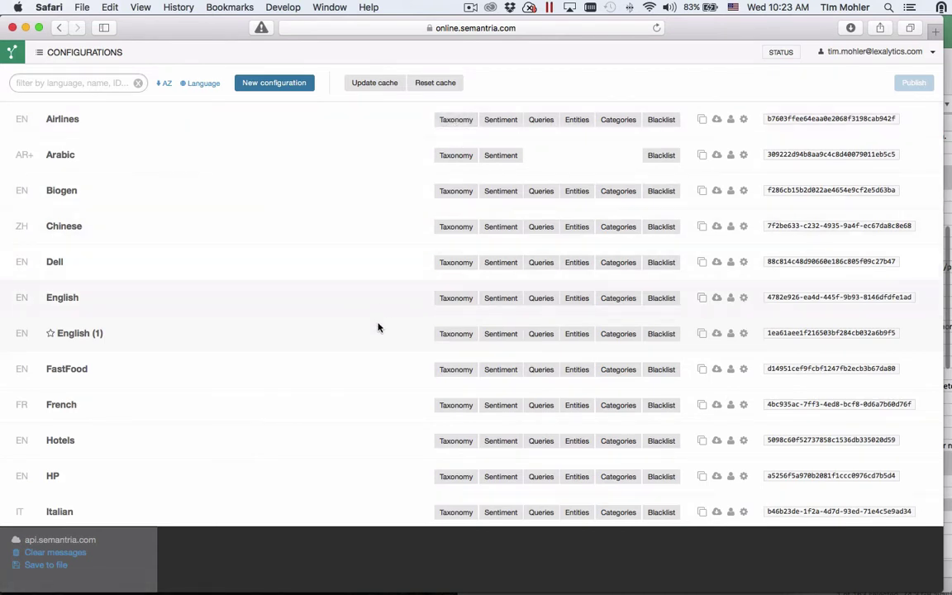
# Step: Open the Hotels taxonomy and expand Accommodations > Bathroom > Water to reveal its query
pyautogui.click(454, 442)
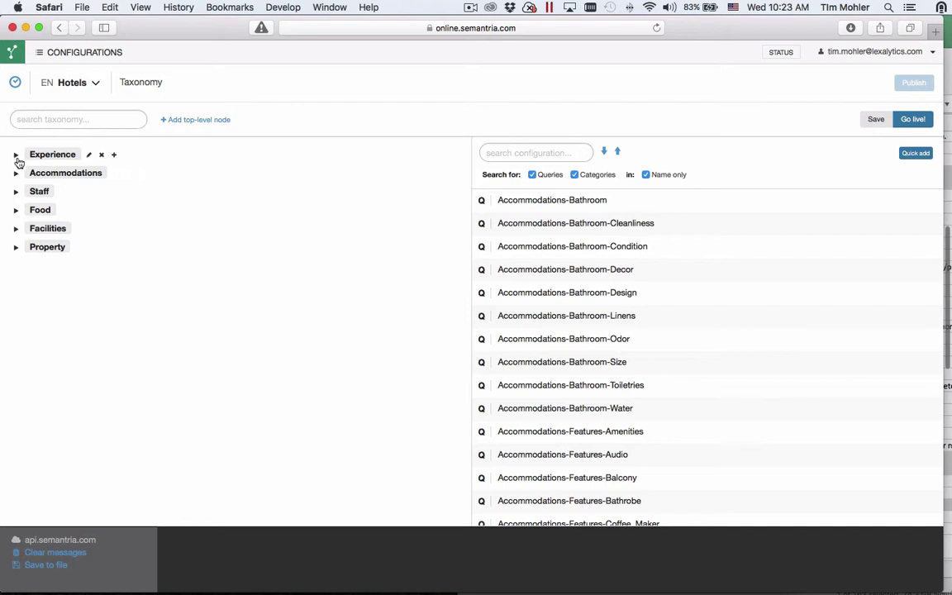
pyautogui.click(16, 174)
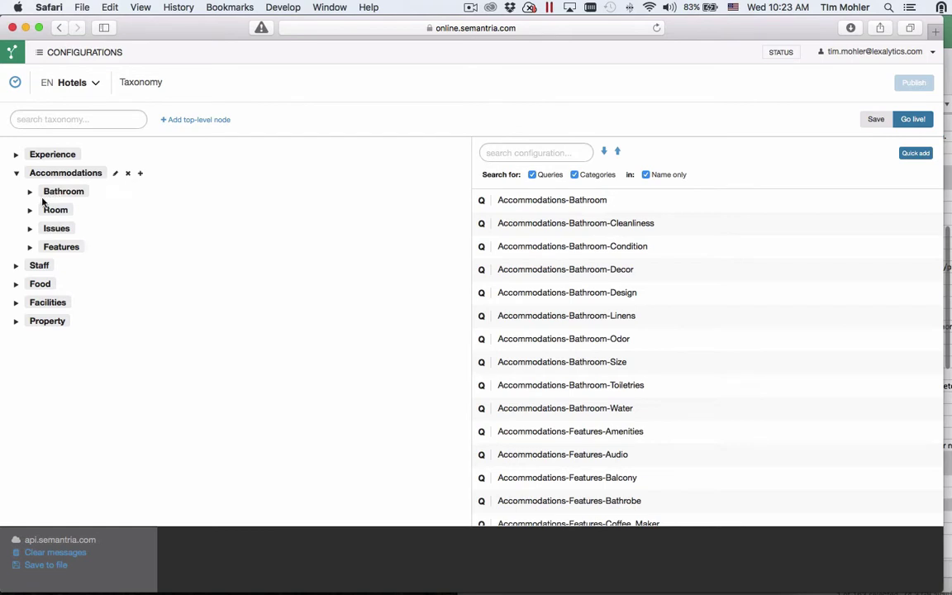
pyautogui.click(29, 192)
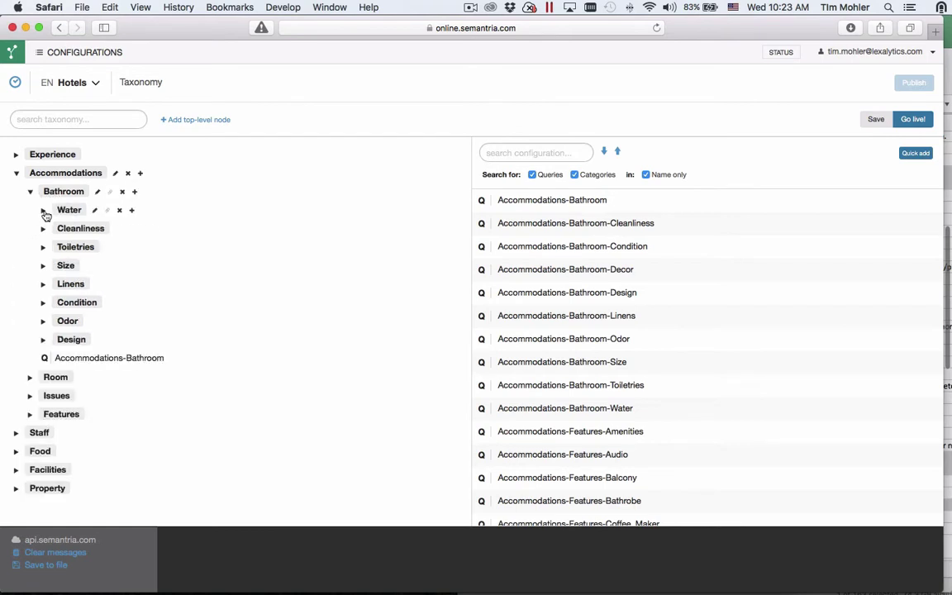
pyautogui.click(43, 211)
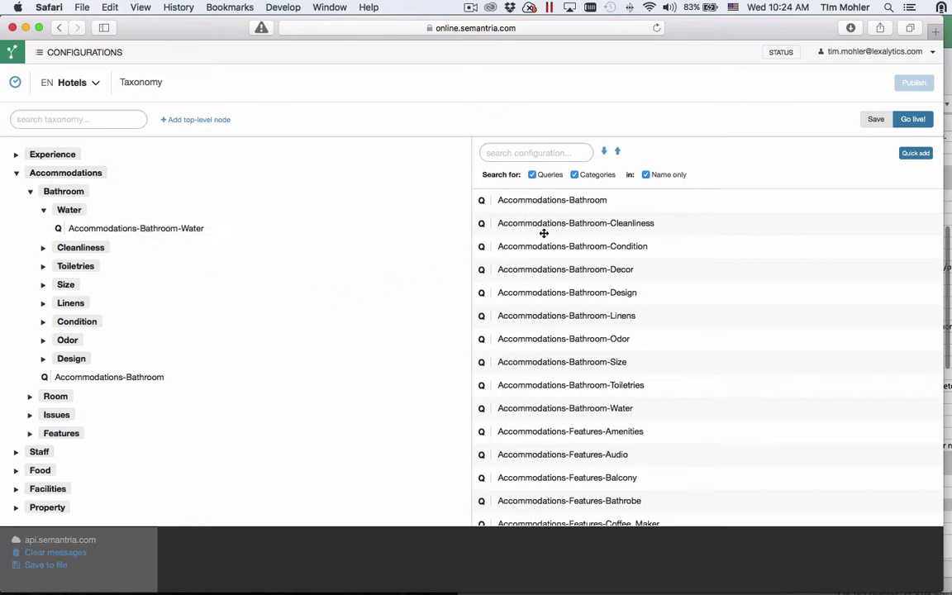
# Step: Swap Water's Accommodations-Bathroom-Water query for the Accommodations-Bathroom-Cleanliness query
pyautogui.moveTo(541, 223); pyautogui.dragTo(65, 211)
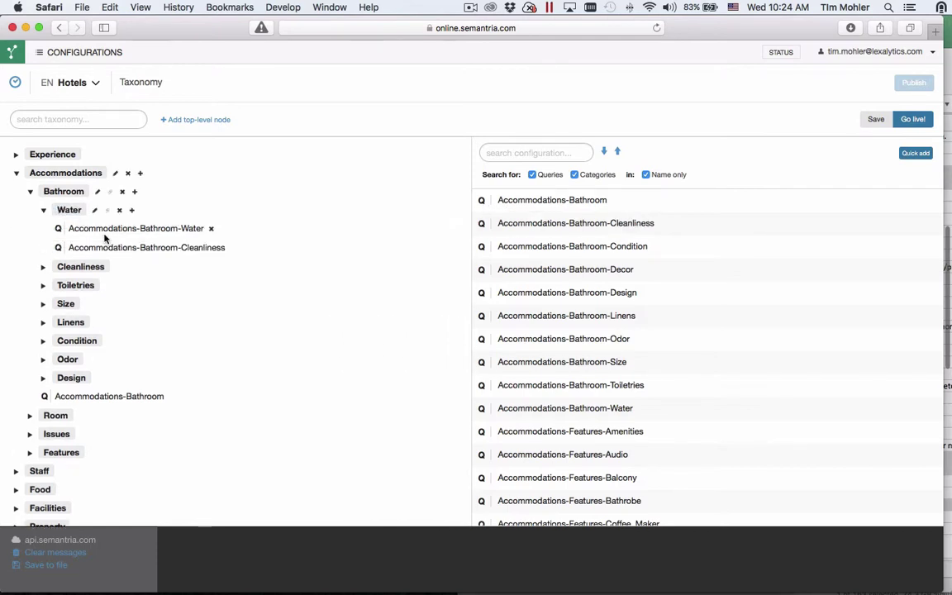
pyautogui.click(211, 230)
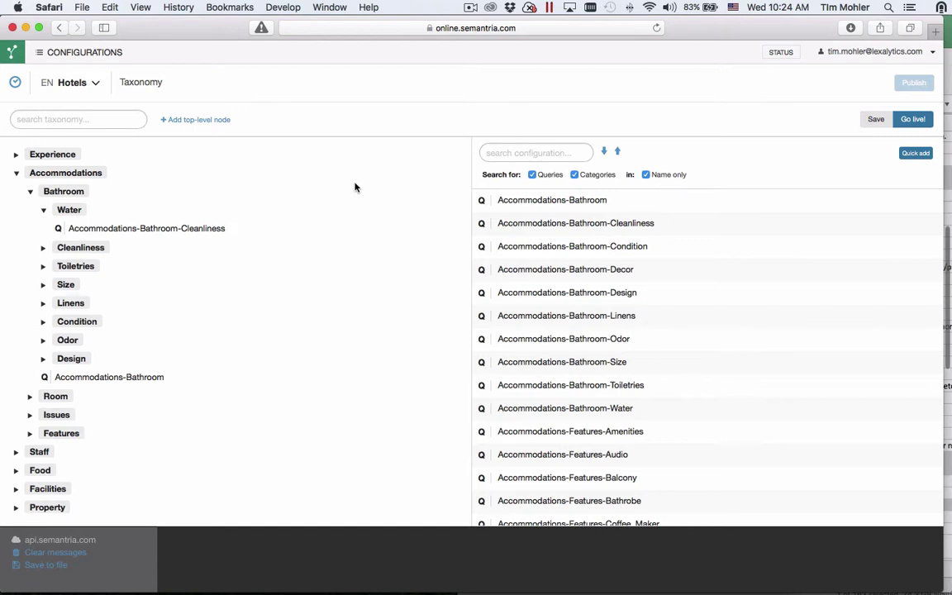
# Step: Search the taxonomy for 'Audio' and go to the Audio node
pyautogui.click(80, 120)
pyautogui.write('Audio')
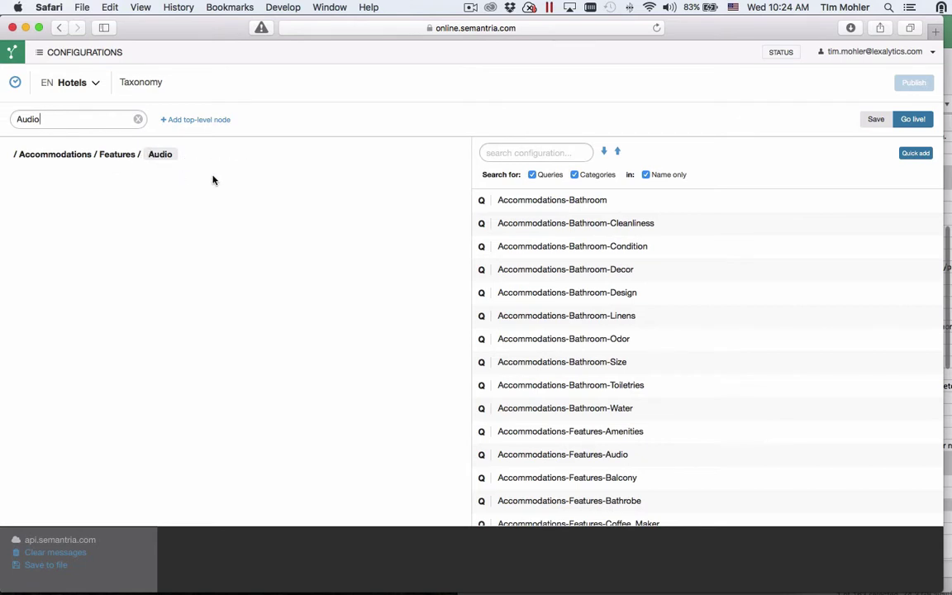
pyautogui.moveTo(162, 154)
pyautogui.click(225, 156)
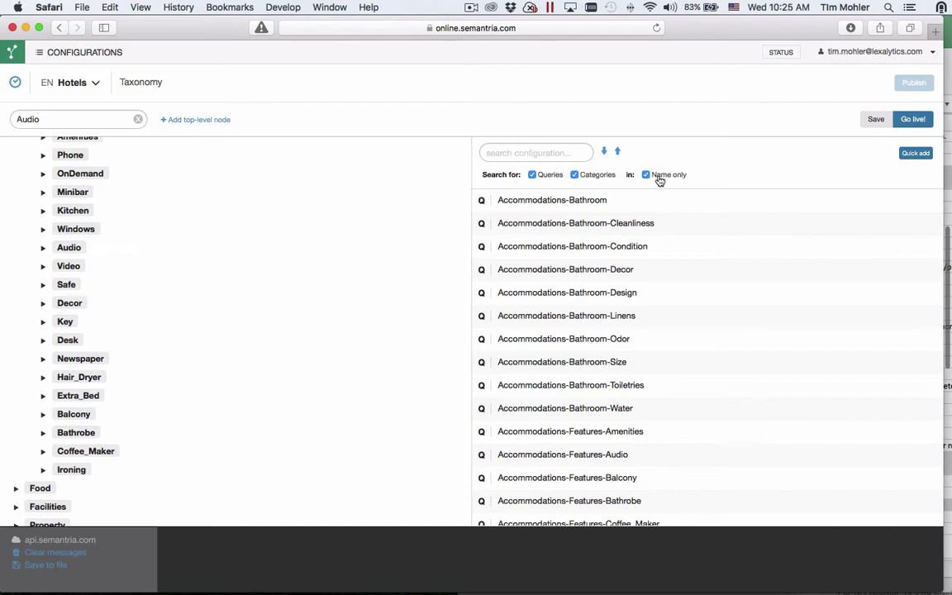
pyautogui.click(563, 153)
pyautogui.write('Audio')
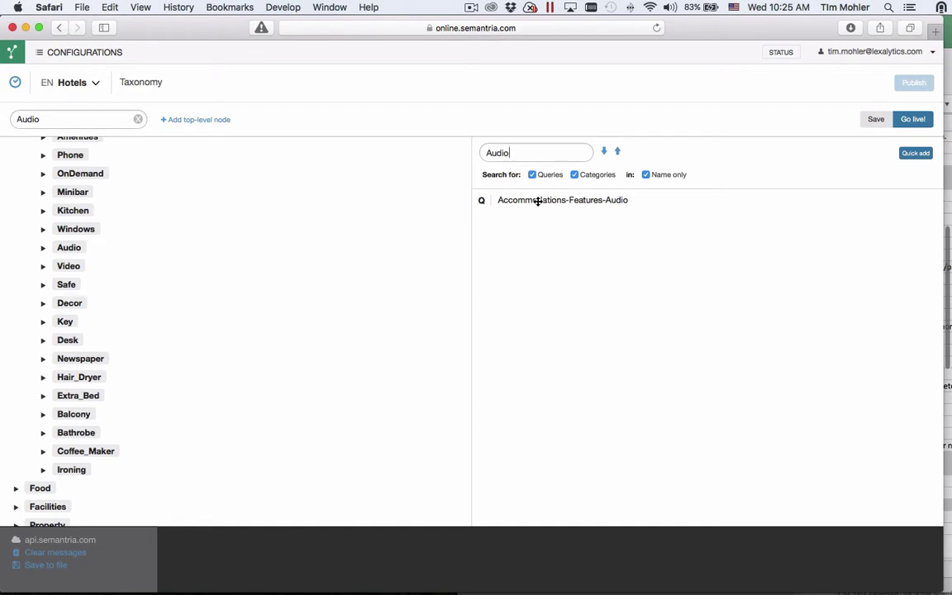
pyautogui.press('BackSpace')
pyautogui.press('BackSpace')
pyautogui.press('BackSpace')
pyautogui.press('BackSpace')
pyautogui.press('BackSpace')
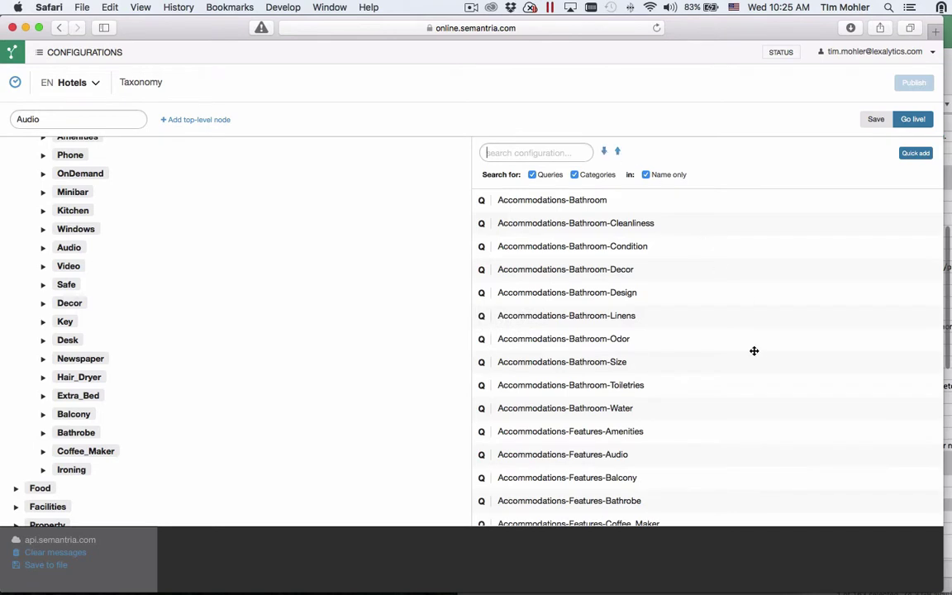
pyautogui.scroll(-5, 754, 351)
pyautogui.scroll(-15, 754, 351)
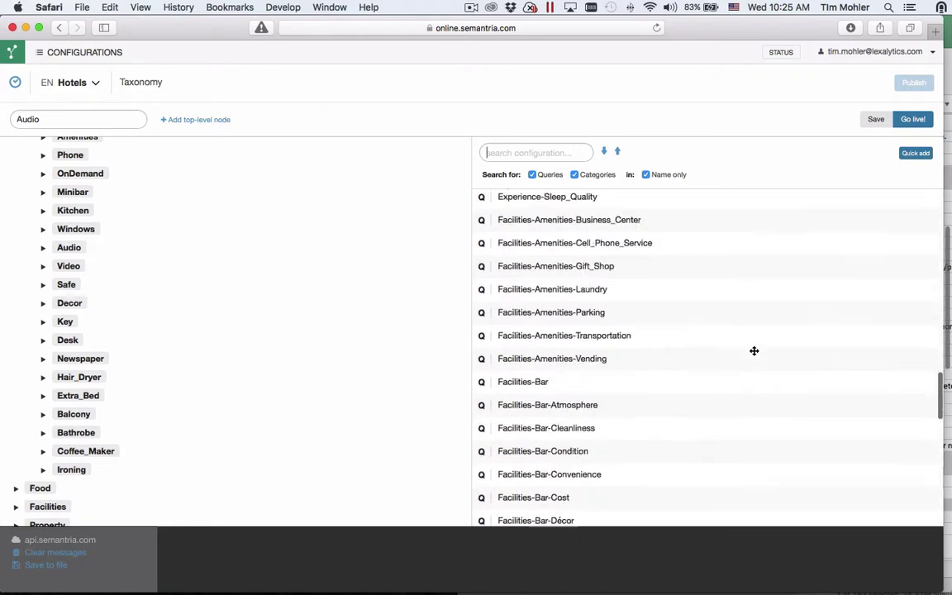
pyautogui.scroll(-15, 754, 351)
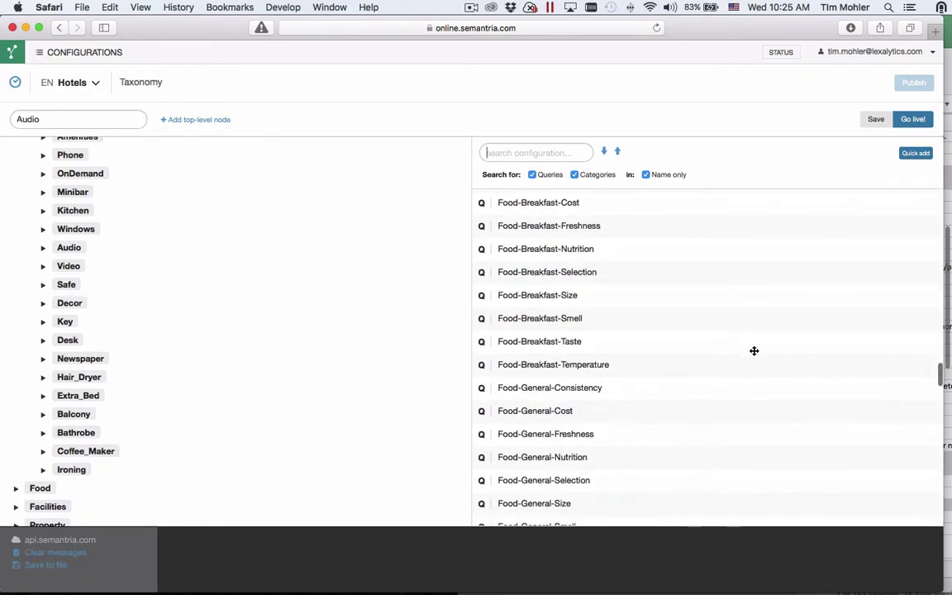
pyautogui.scroll(-15, 754, 350)
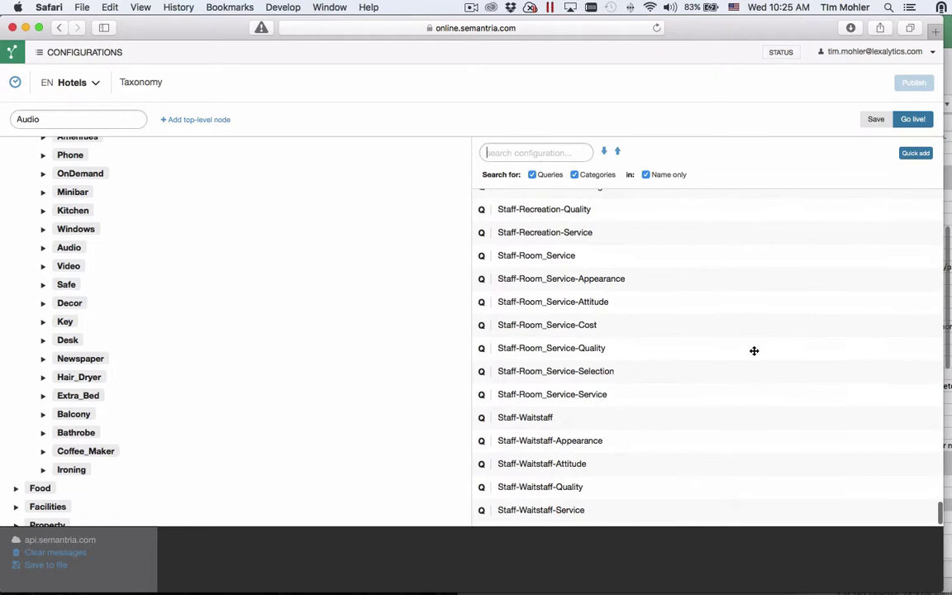
pyautogui.scroll(15, 670, 281)
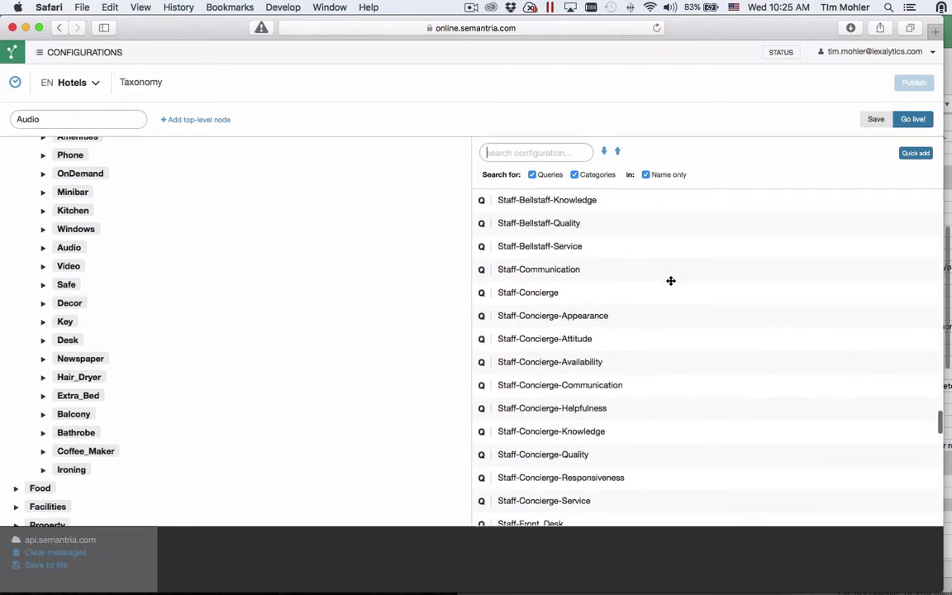
pyautogui.scroll(15, 670, 281)
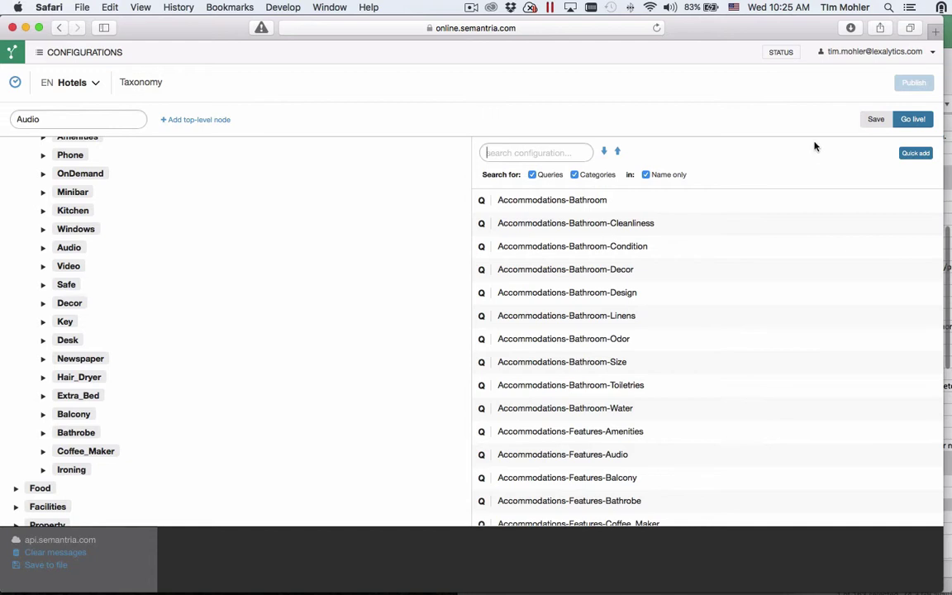
# Step: Quick-add a query named QuickQuery defined as 'quick AND query'
pyautogui.click(914, 155)
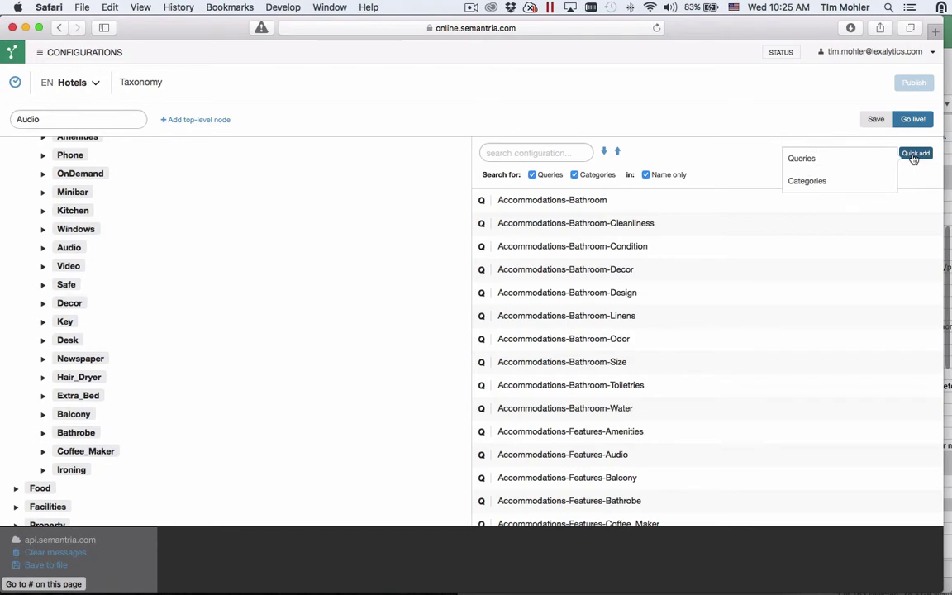
pyautogui.click(870, 162)
pyautogui.click(315, 240)
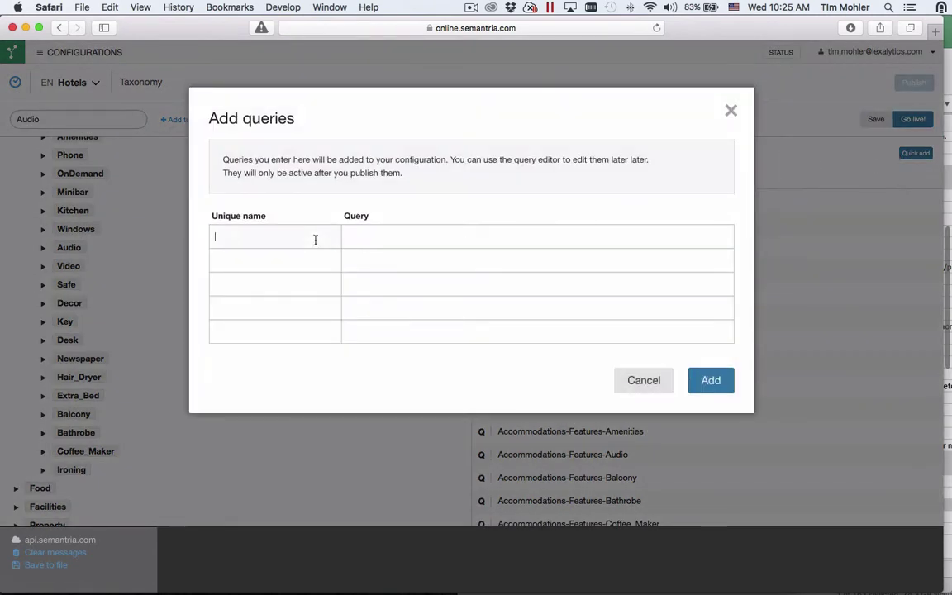
pyautogui.write('QuickQuery')
pyautogui.write('quick AND')
pyautogui.write(' query')
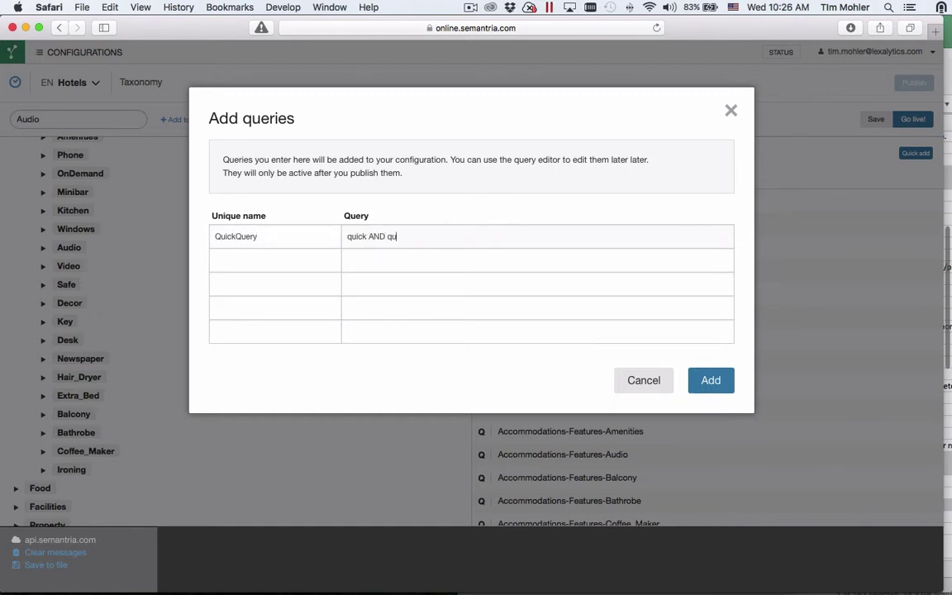
pyautogui.click(720, 382)
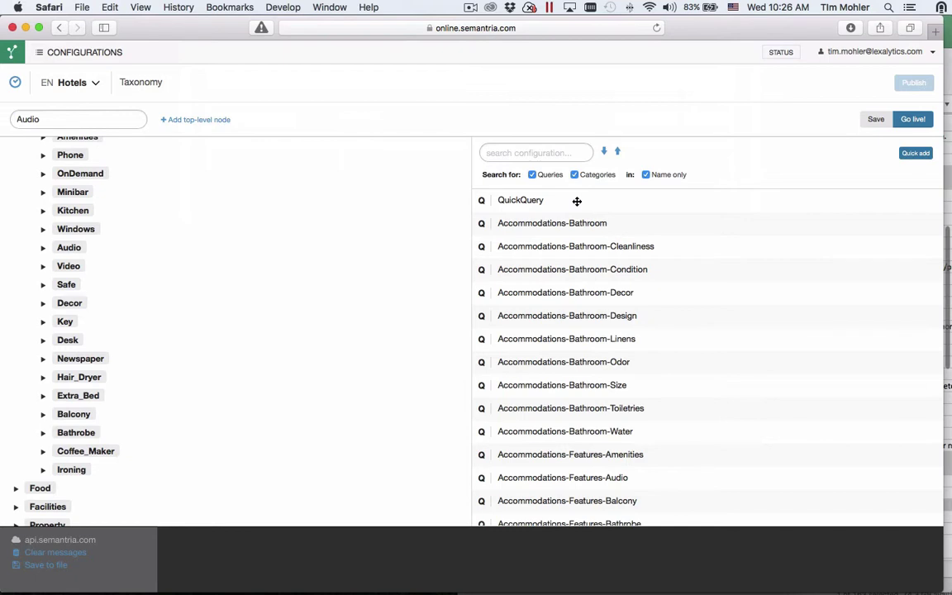
pyautogui.scroll(5, 97, 163)
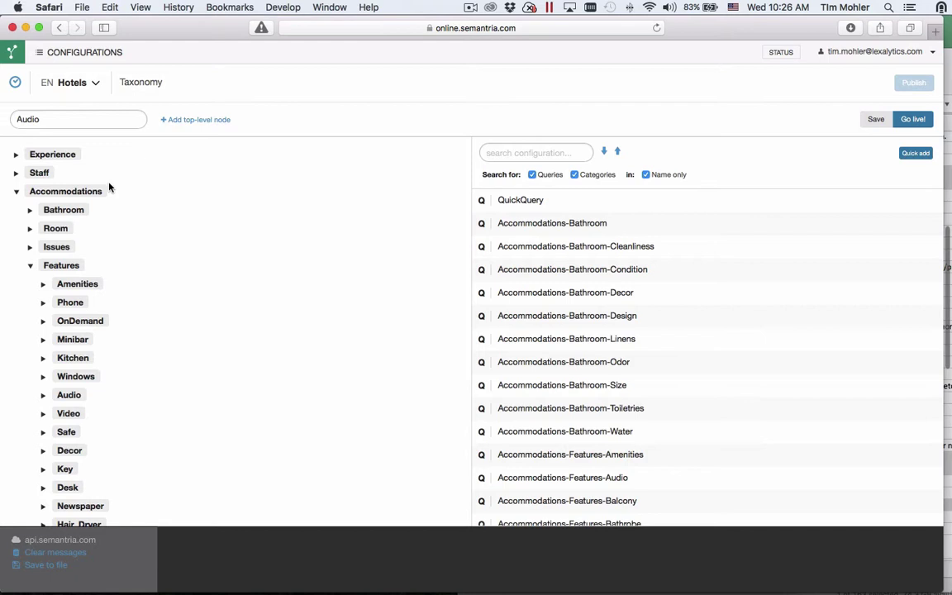
pyautogui.moveTo(85, 188)
pyautogui.moveTo(77, 206)
pyautogui.scroll(-1, 95, 251)
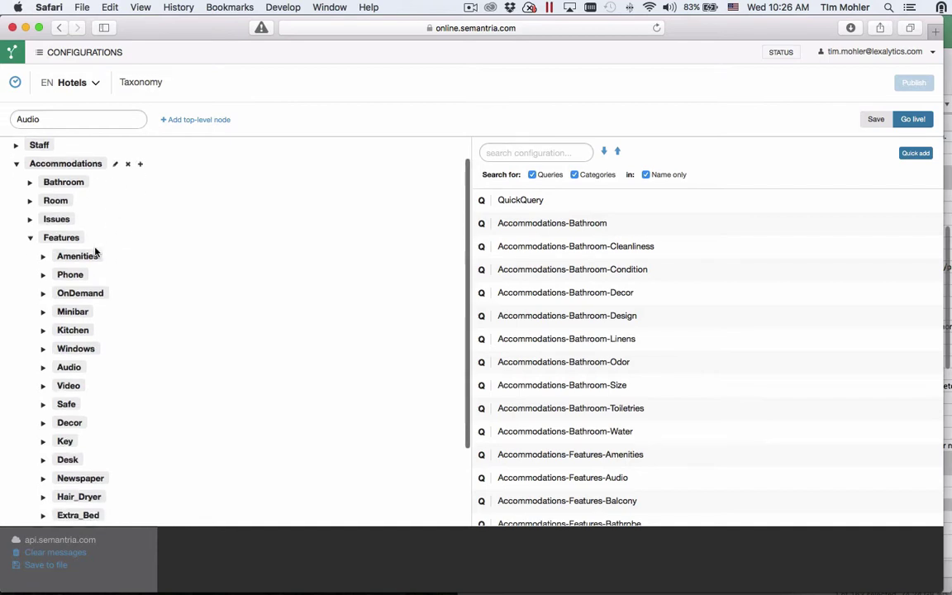
pyautogui.scroll(-2, 50, 216)
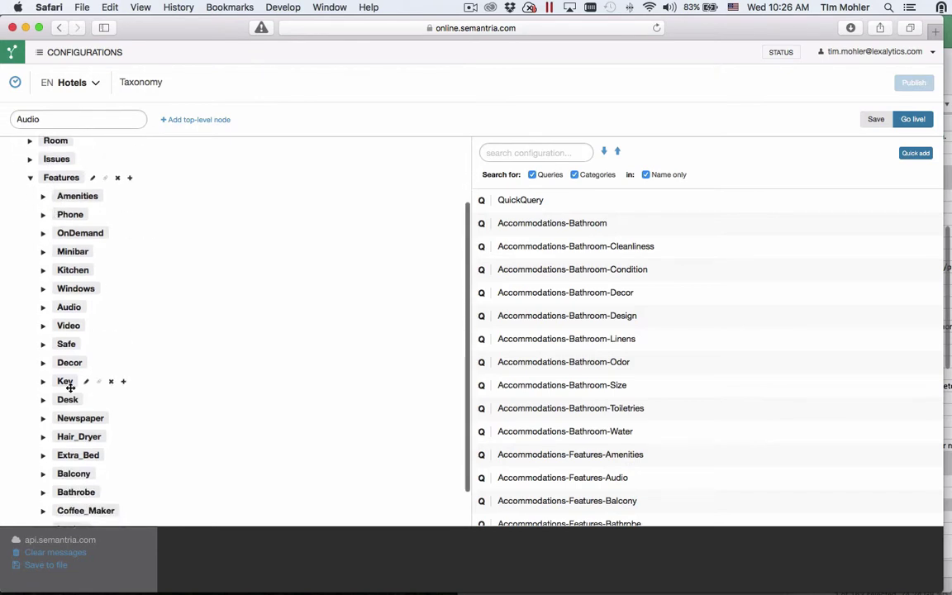